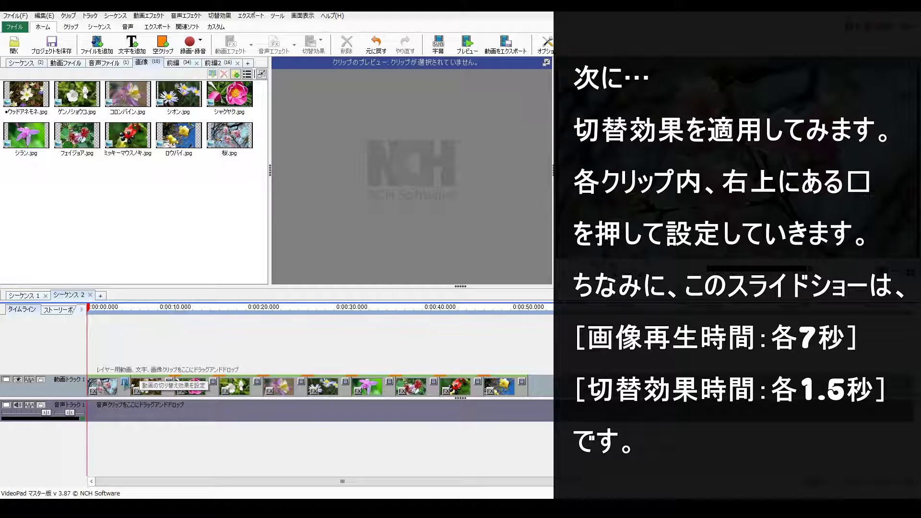
# Apply the クロスフェード transition to the first clip and the フェード transition to the last clip on video track 1
pyautogui.click(125, 382)
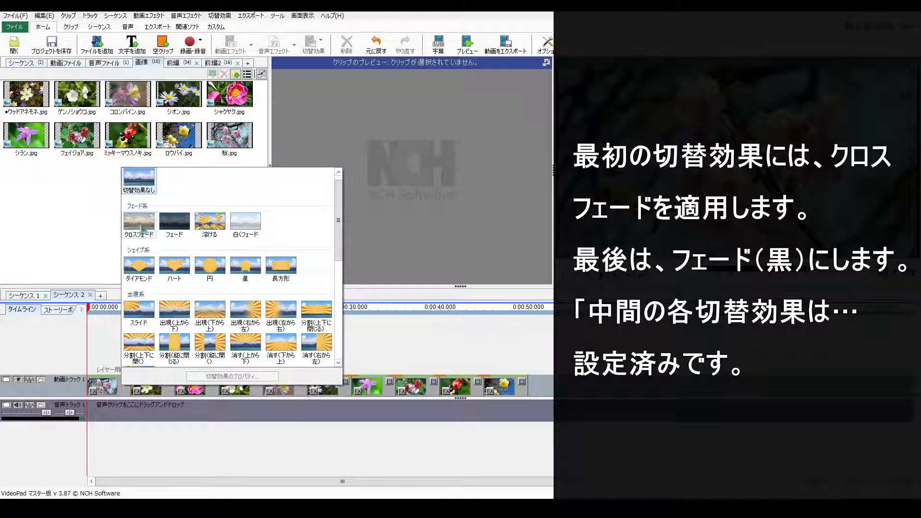
pyautogui.click(141, 227)
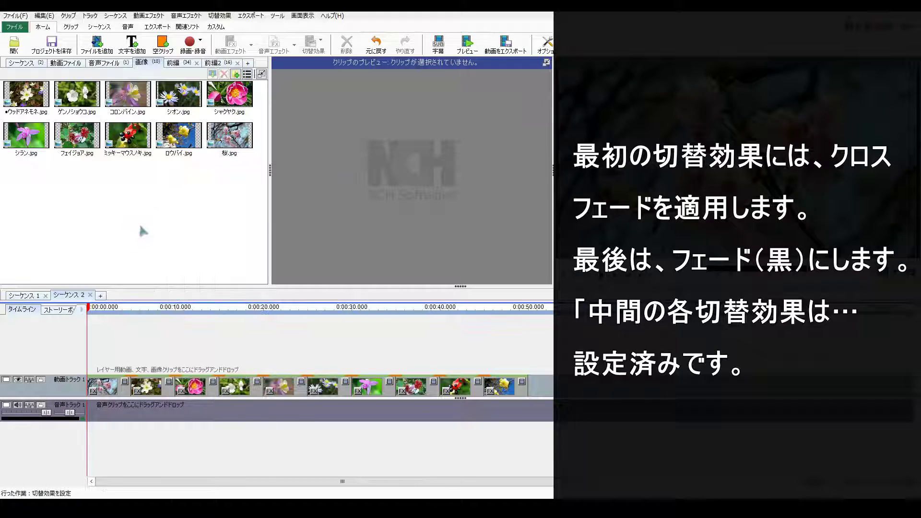
pyautogui.moveTo(90, 310)
pyautogui.mouseDown()
pyautogui.moveTo(140, 314)
pyautogui.moveTo(88, 313)
pyautogui.mouseUp()
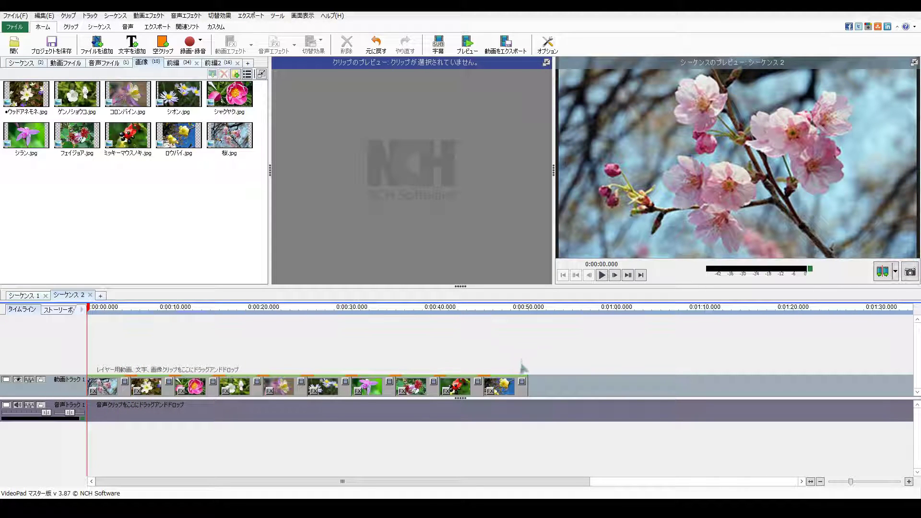
pyautogui.click(522, 382)
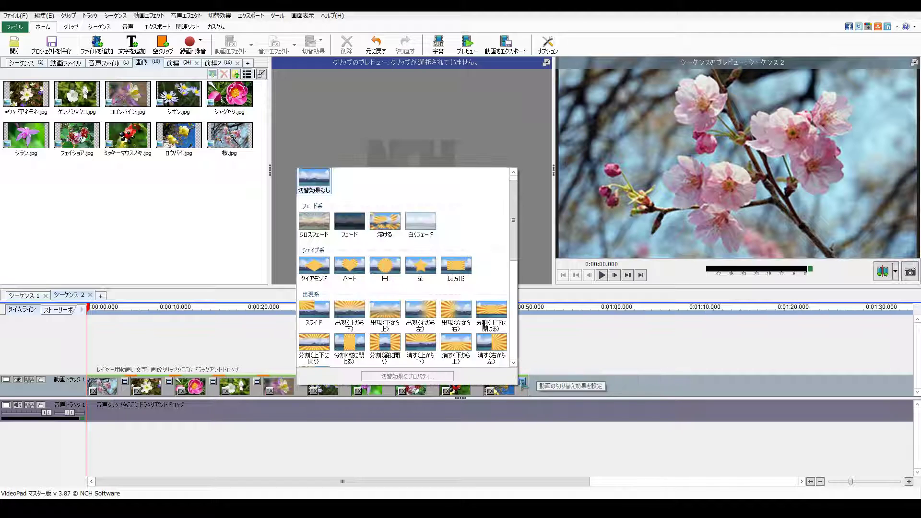
pyautogui.click(350, 227)
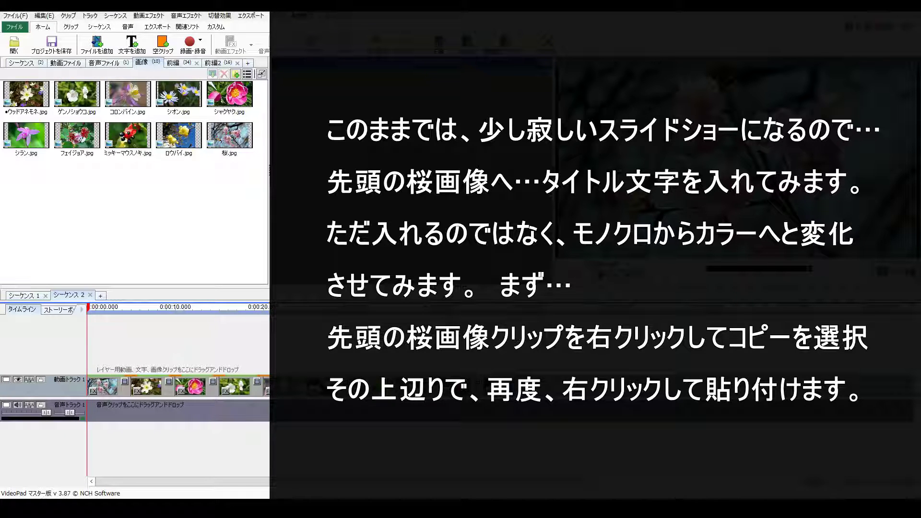
# Duplicate the leading cherry blossom clip as a layer and move the copy to the start of video track 1
pyautogui.rightClick(108, 381)
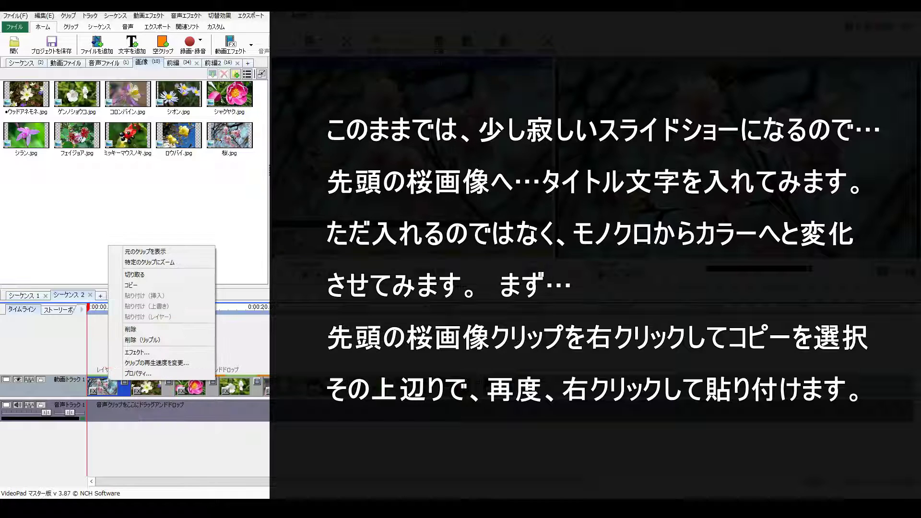
pyautogui.click(165, 287)
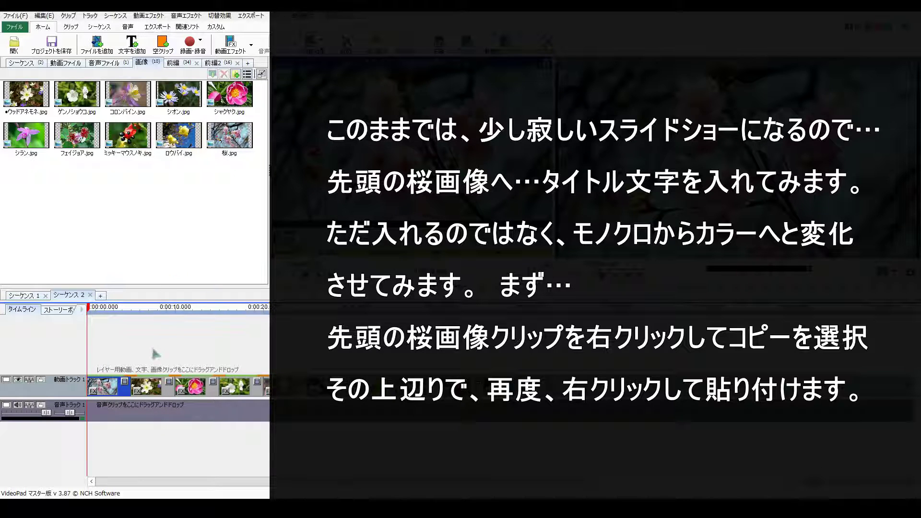
pyautogui.rightClick(129, 354)
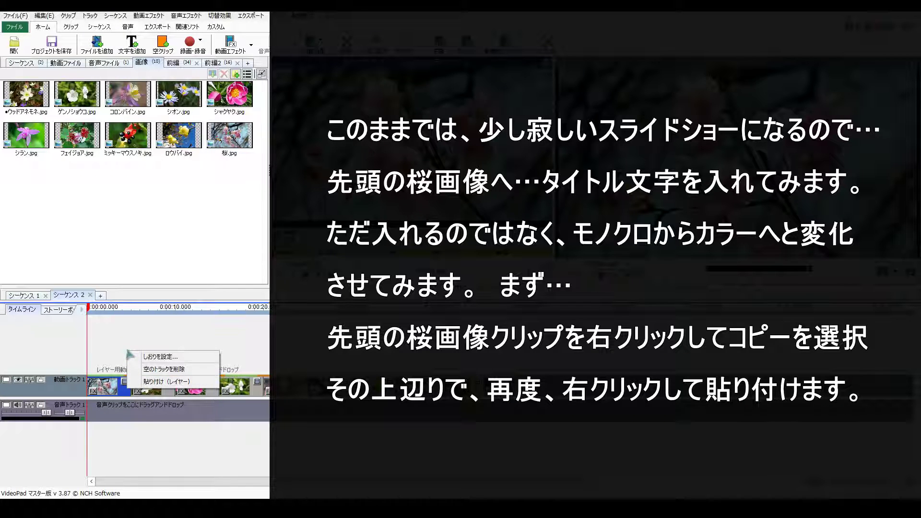
pyautogui.click(155, 382)
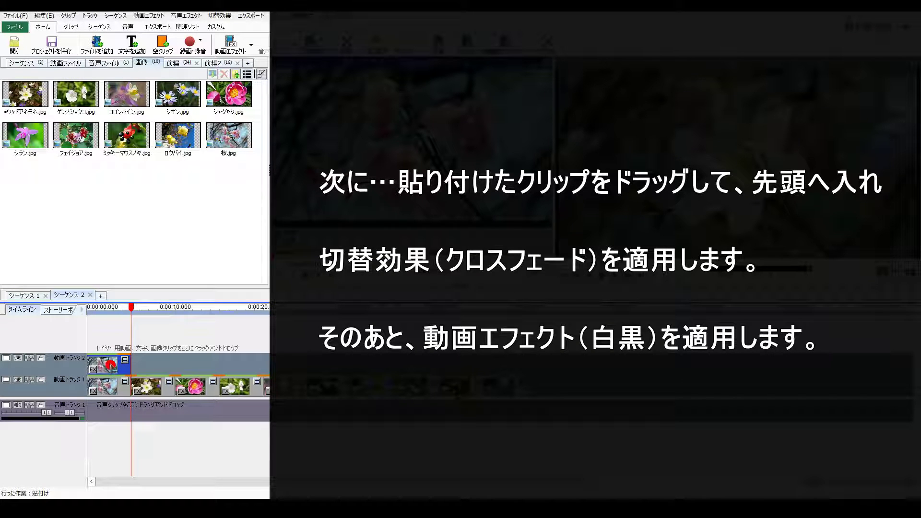
pyautogui.moveTo(110, 366); pyautogui.dragTo(110, 384)
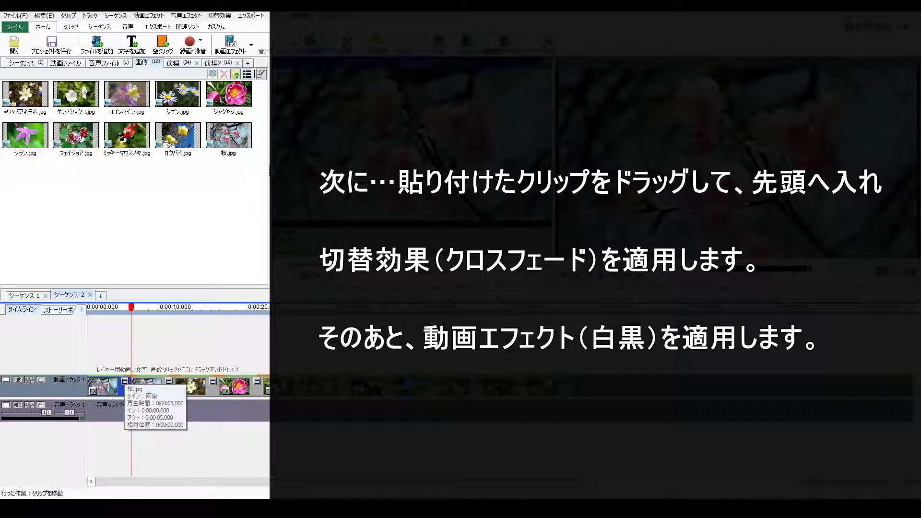
# Apply the クロスフェード transition to the copied cherry blossom clip at the start of the track
pyautogui.click(125, 384)
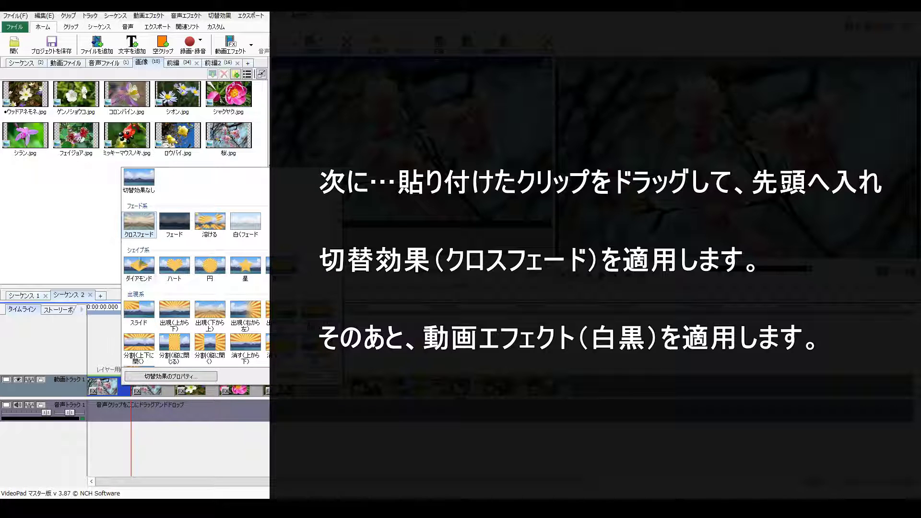
pyautogui.click(142, 226)
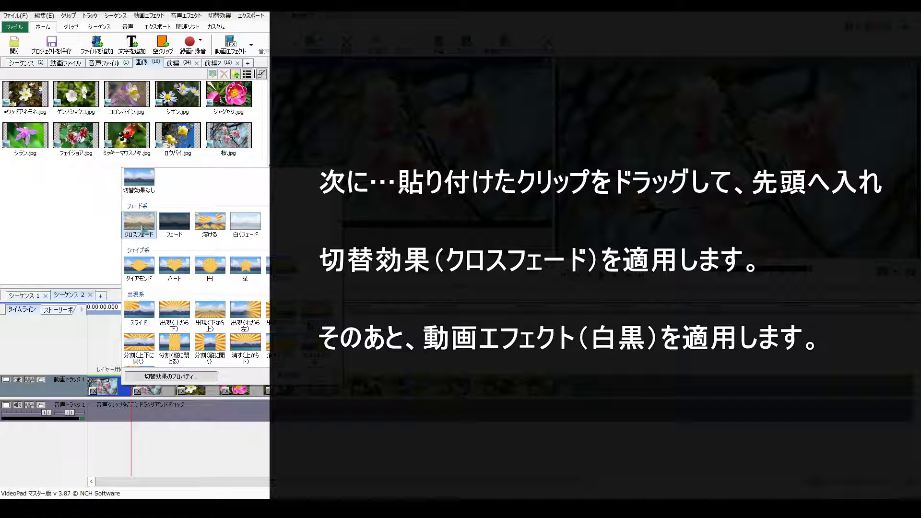
pyautogui.click(141, 227)
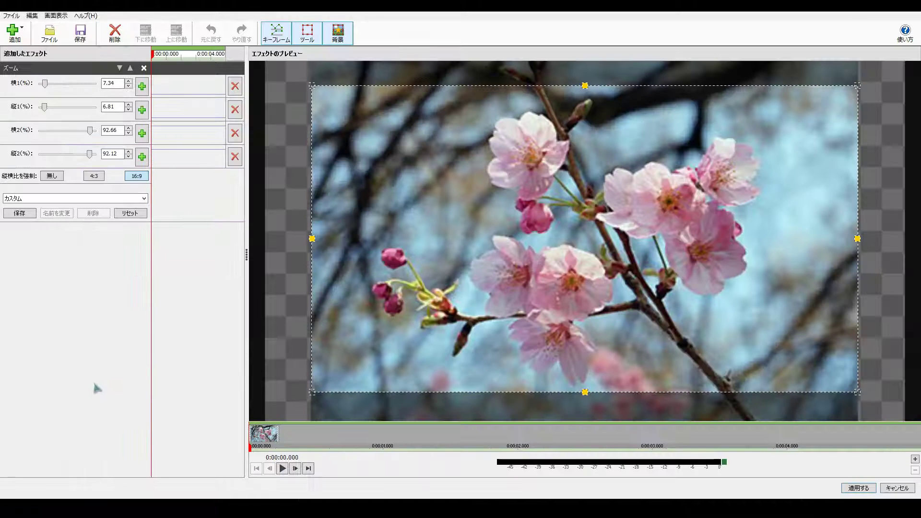
# Add the 白黒 filter effect to the first cherry blossom clip and apply it
pyautogui.click(22, 42)
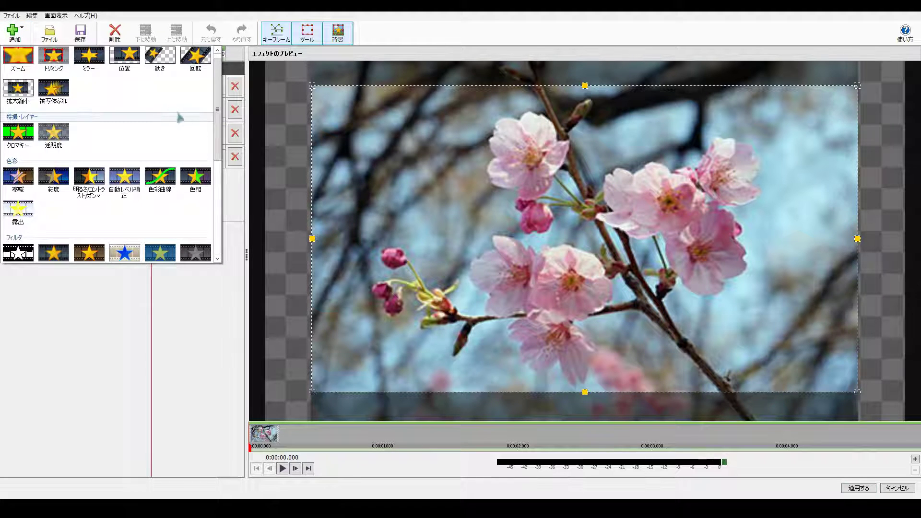
pyautogui.moveTo(218, 114); pyautogui.dragTo(217, 155)
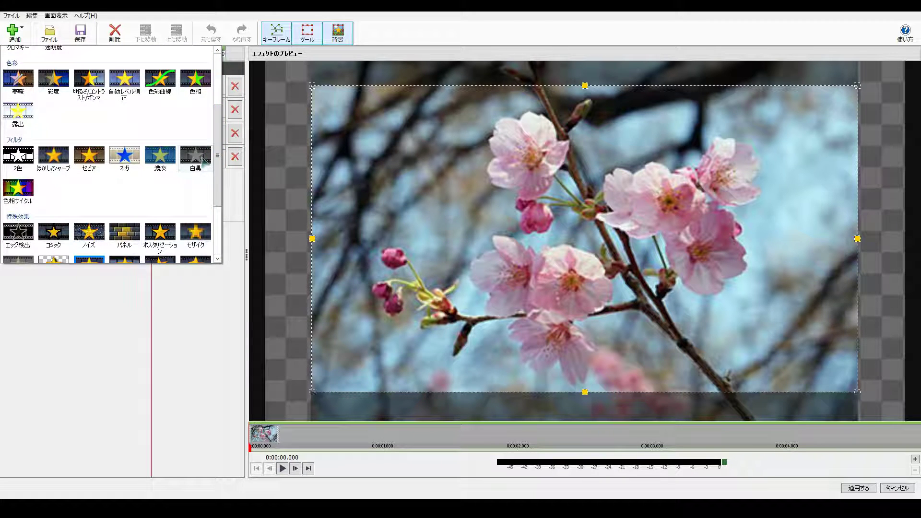
pyautogui.click(204, 161)
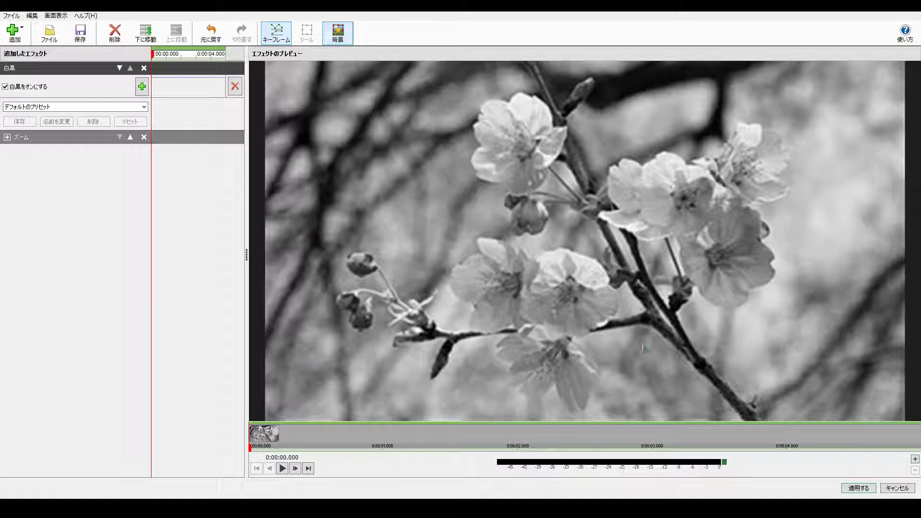
pyautogui.click(859, 489)
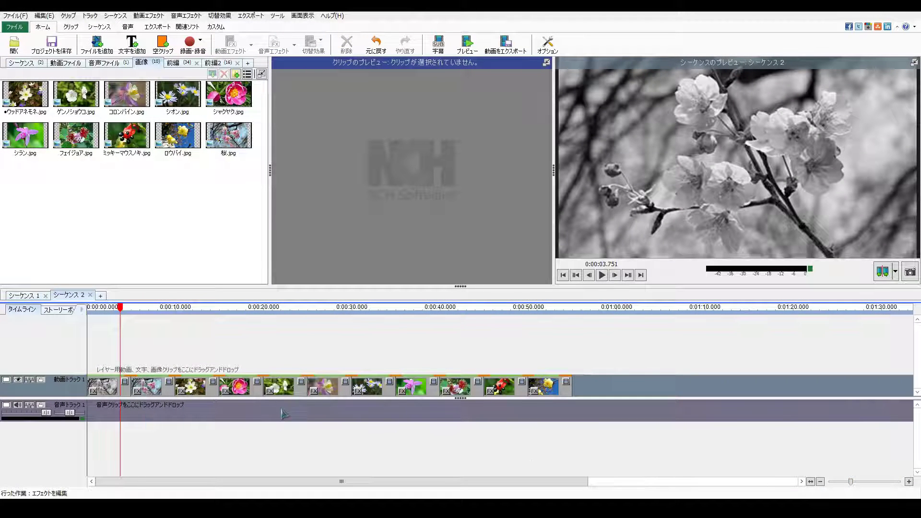
# Add a text clip at the very start of the sequence with the title 花言葉
pyautogui.moveTo(120, 310); pyautogui.dragTo(87, 313)
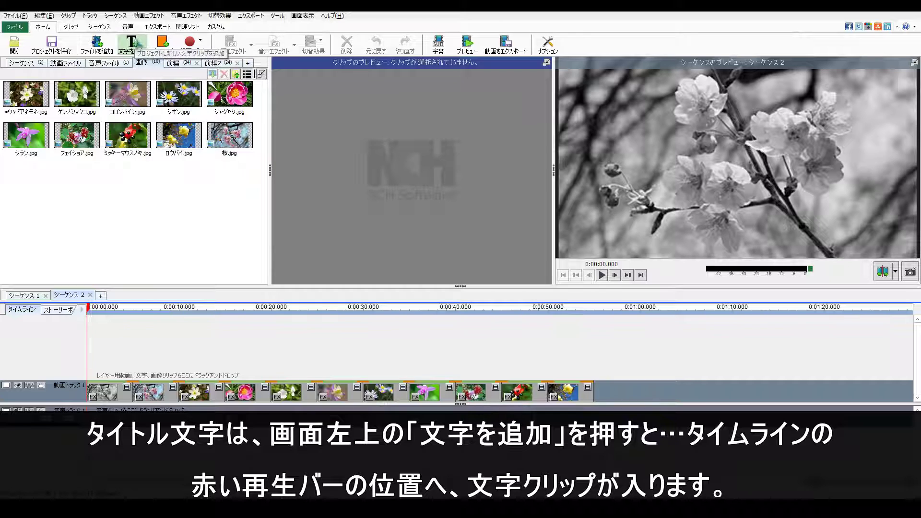
pyautogui.click(132, 44)
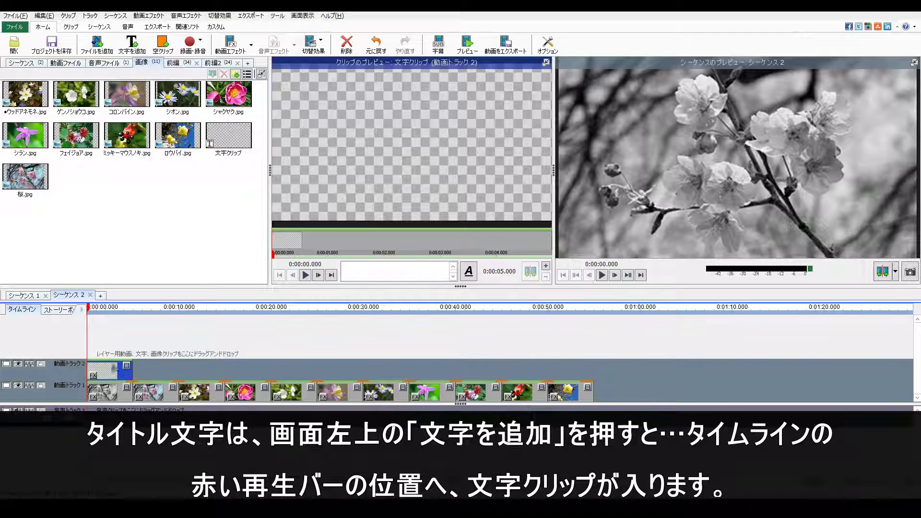
pyautogui.click(469, 272)
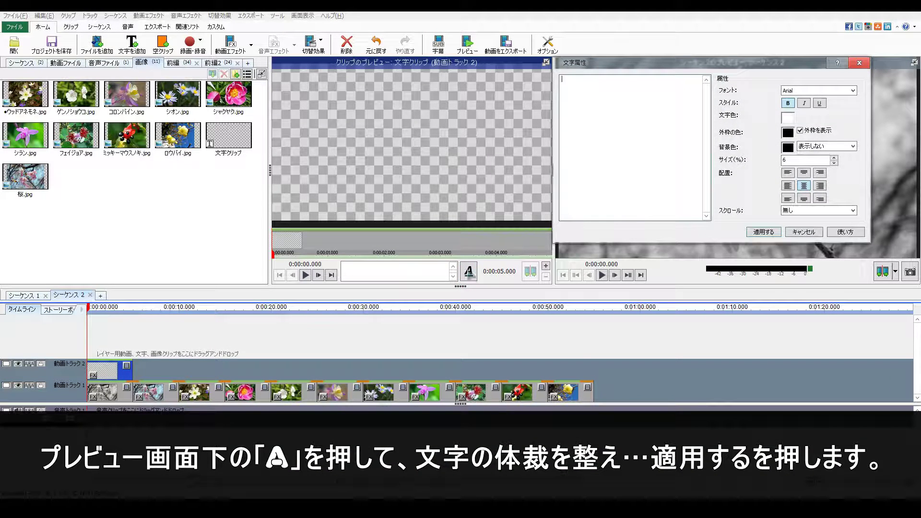
pyautogui.write('ha')
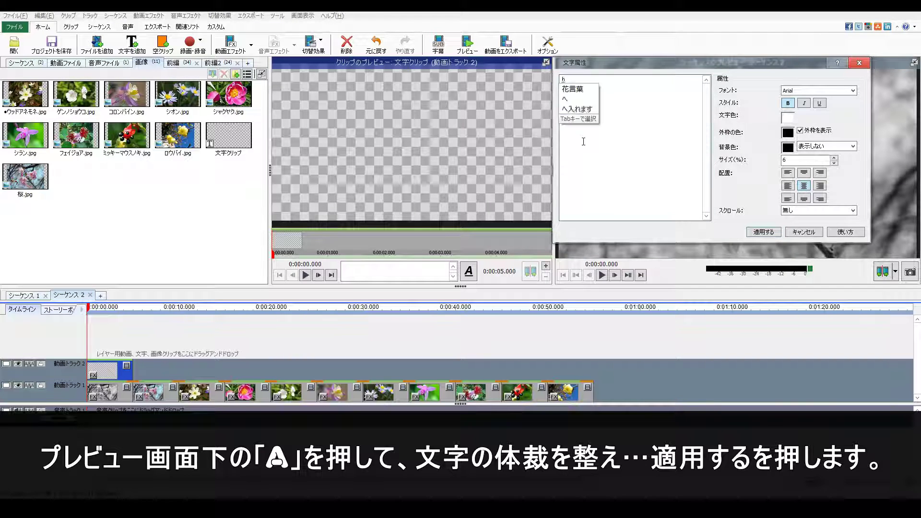
pyautogui.press('Tab')
pyautogui.press('Return')
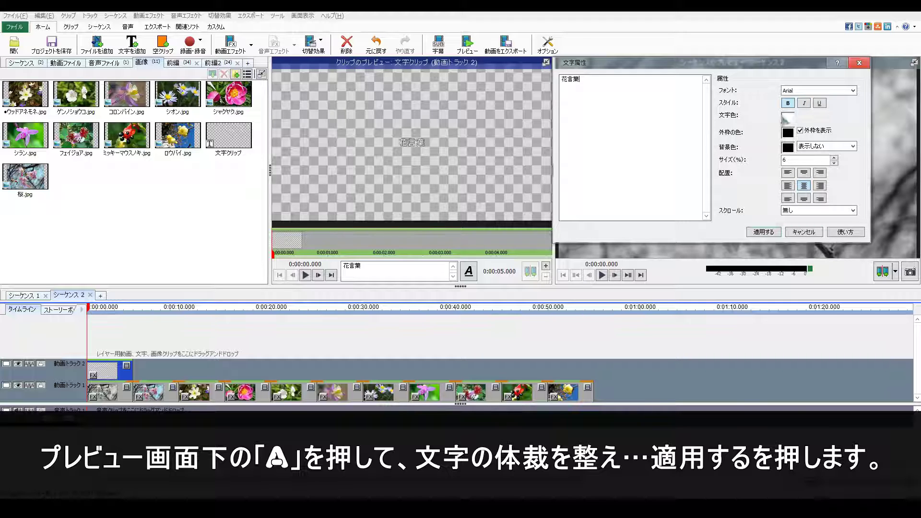
# Set the title's font to AR黒丸POP体H and its text colour to magenta
pyautogui.click(853, 91)
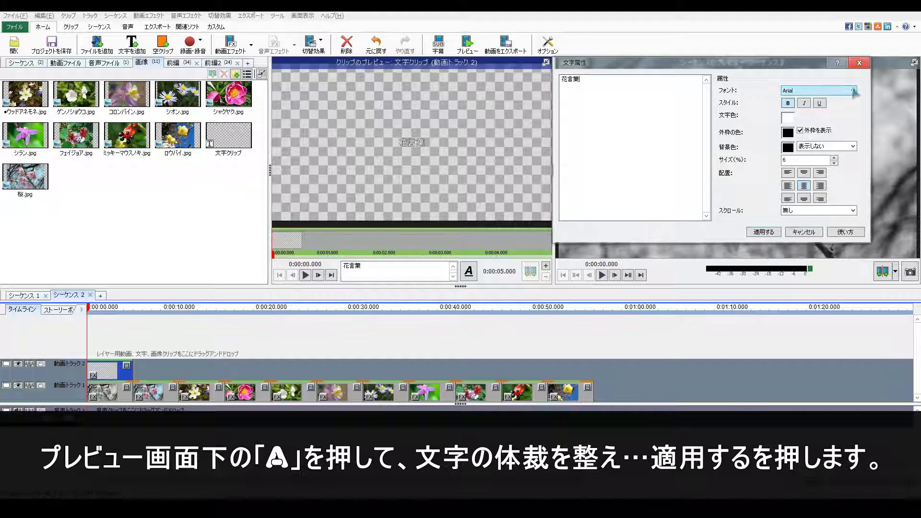
pyautogui.moveTo(853, 135); pyautogui.dragTo(854, 134)
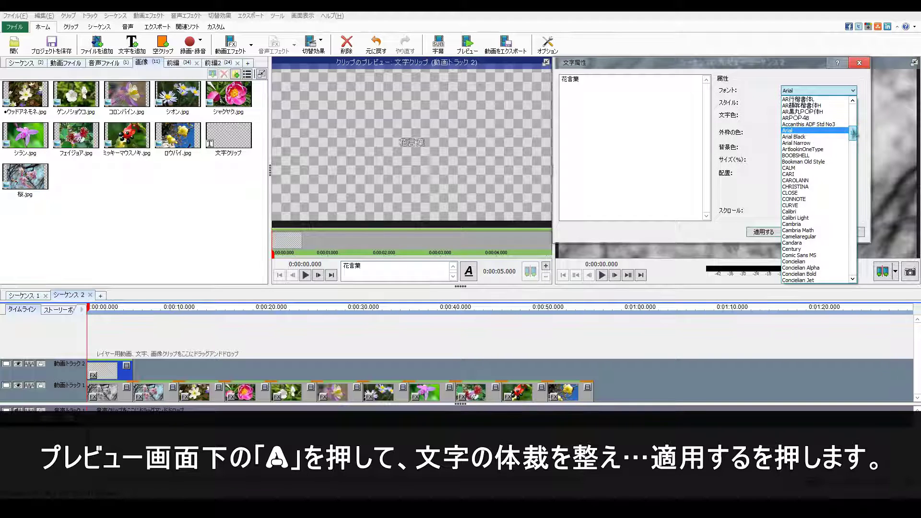
pyautogui.click(835, 111)
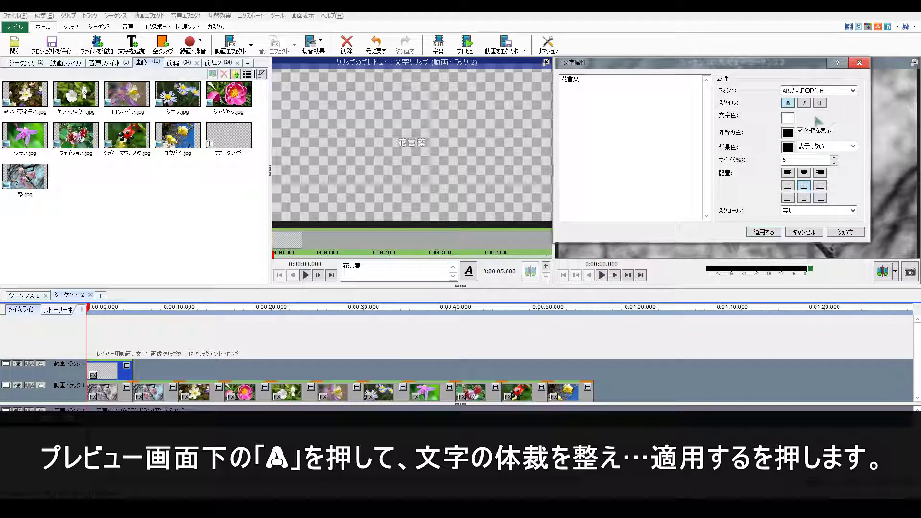
pyautogui.click(787, 118)
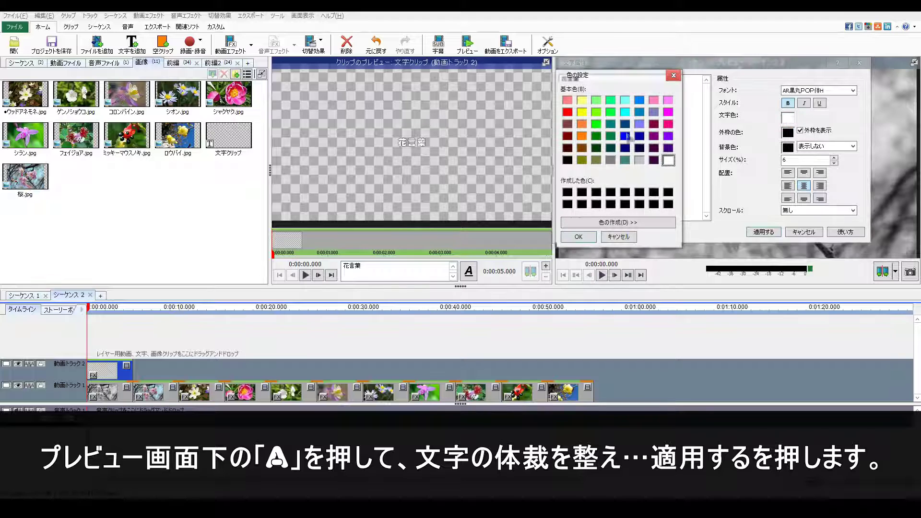
pyautogui.click(671, 113)
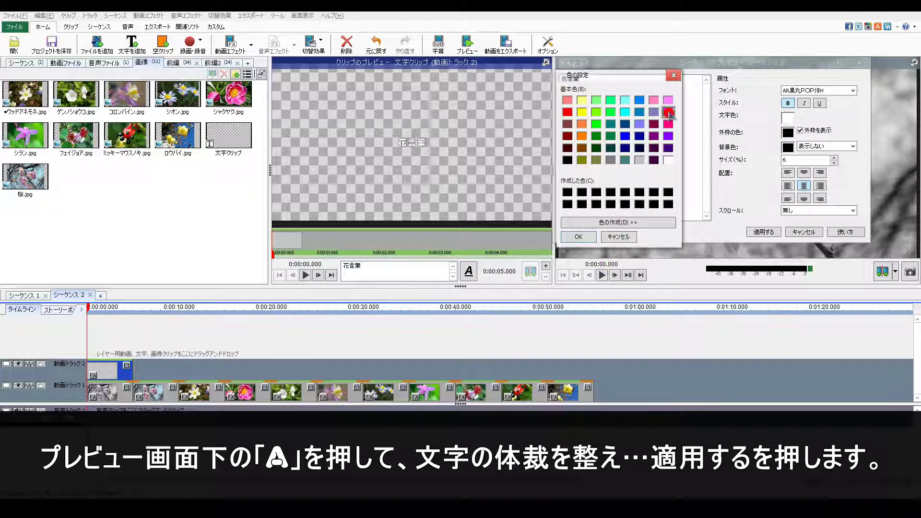
pyautogui.click(579, 237)
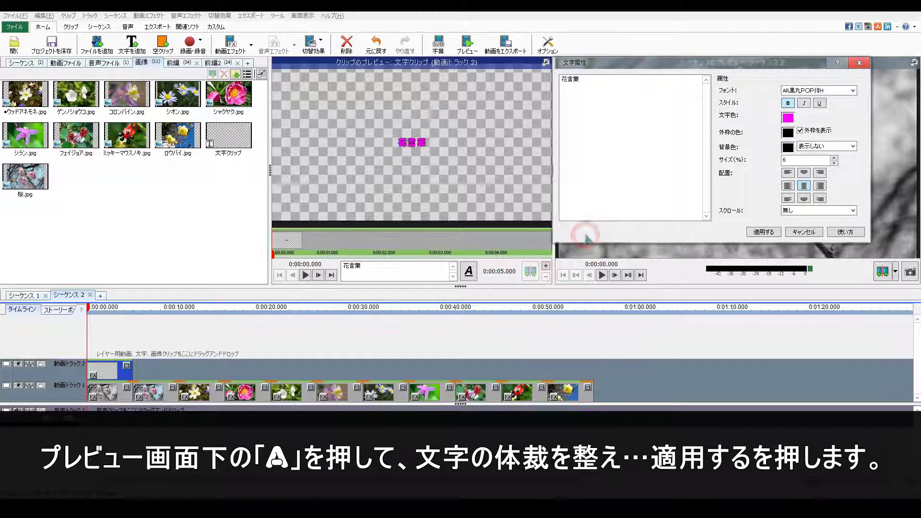
# Enlarge the title text, apply its attributes, and place it in the upper-left area of the picture
pyautogui.click(834, 157)
pyautogui.click(835, 158)
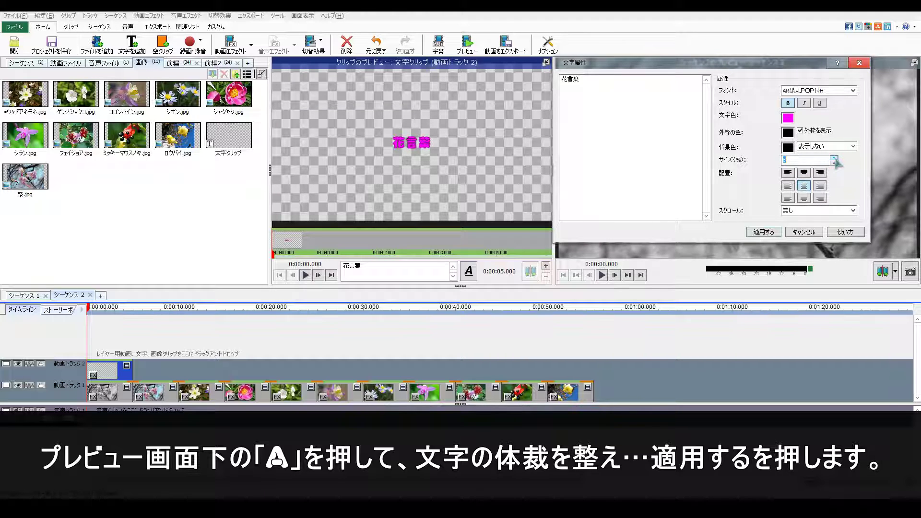
pyautogui.click(835, 157)
pyautogui.click(763, 233)
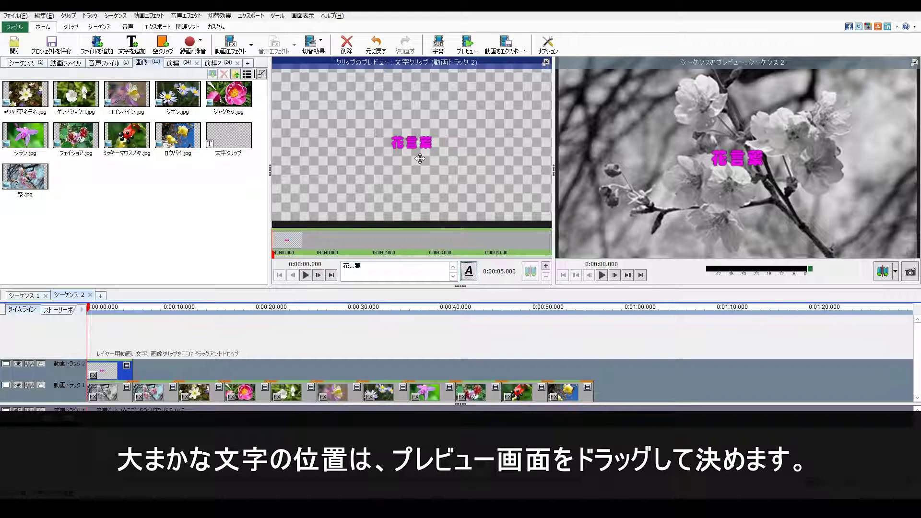
pyautogui.moveTo(420, 159); pyautogui.dragTo(332, 121)
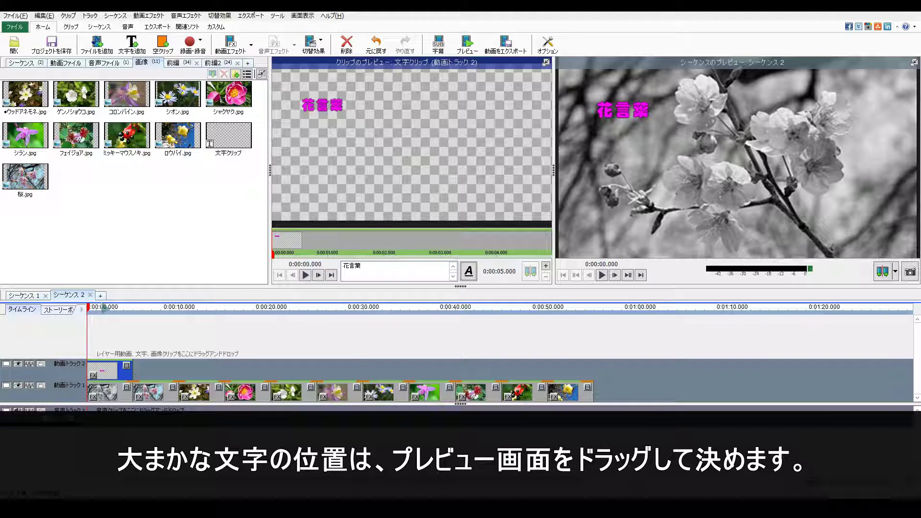
# Apply the クロスフェード transition to the title text clip and return the playhead to the sequence start
pyautogui.moveTo(90, 310); pyautogui.dragTo(121, 318)
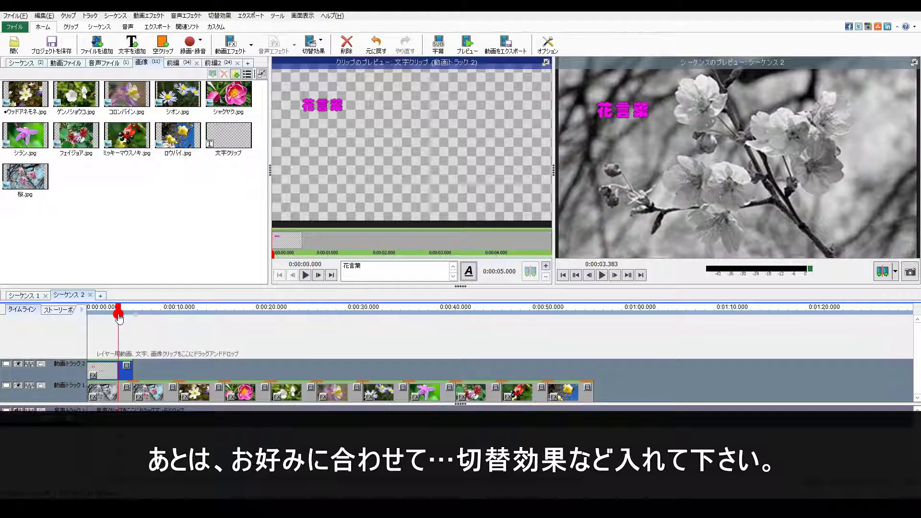
pyautogui.click(128, 369)
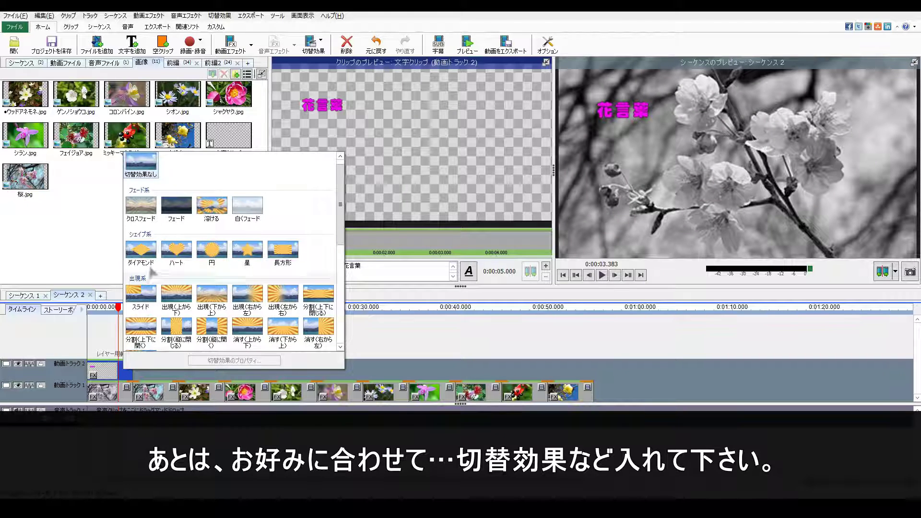
pyautogui.click(143, 210)
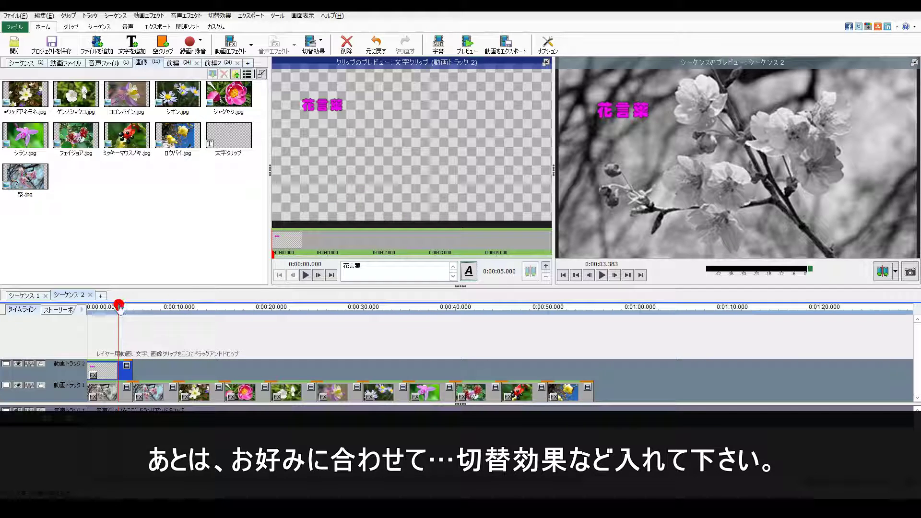
pyautogui.moveTo(121, 312); pyautogui.dragTo(86, 303)
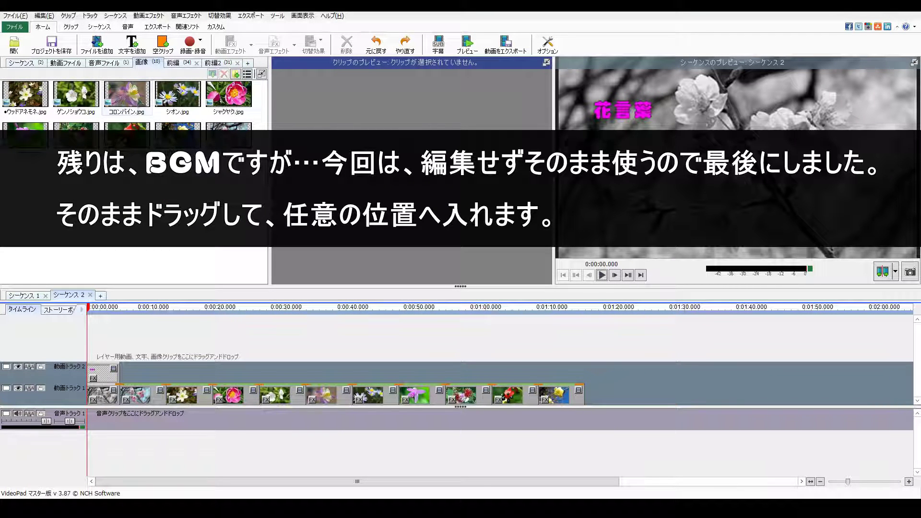
# Add the Light_on_the_road.mp3 music to audio track 1, starting about 4 seconds into the sequence near the second image
pyautogui.click(105, 63)
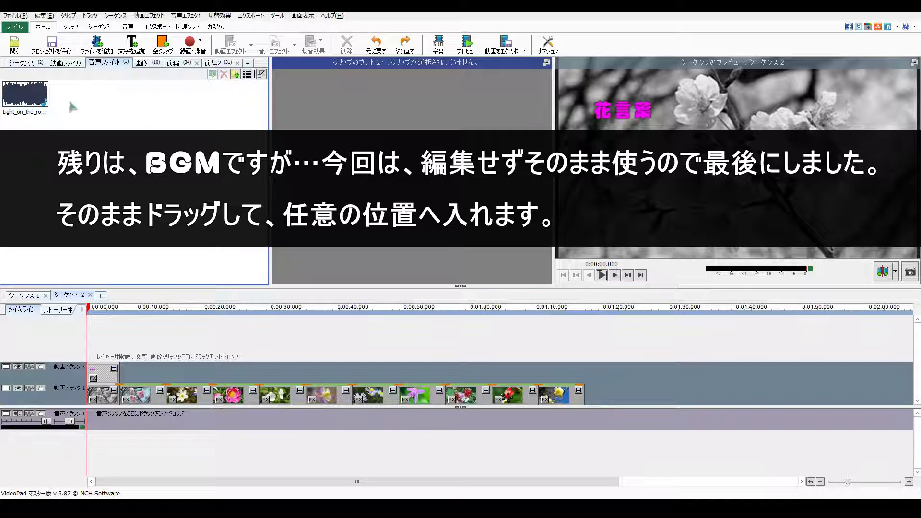
pyautogui.moveTo(28, 102); pyautogui.dragTo(124, 420)
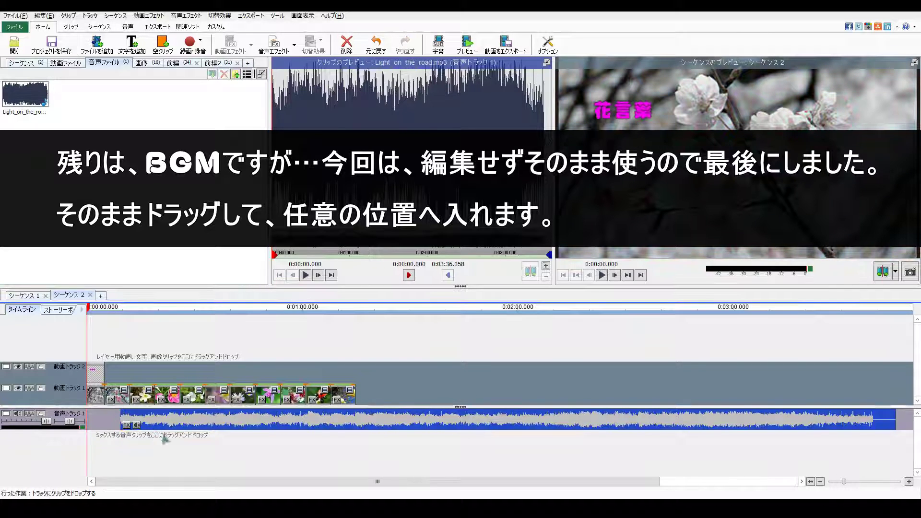
pyautogui.click(909, 482)
pyautogui.click(909, 481)
pyautogui.moveTo(238, 424); pyautogui.dragTo(189, 420)
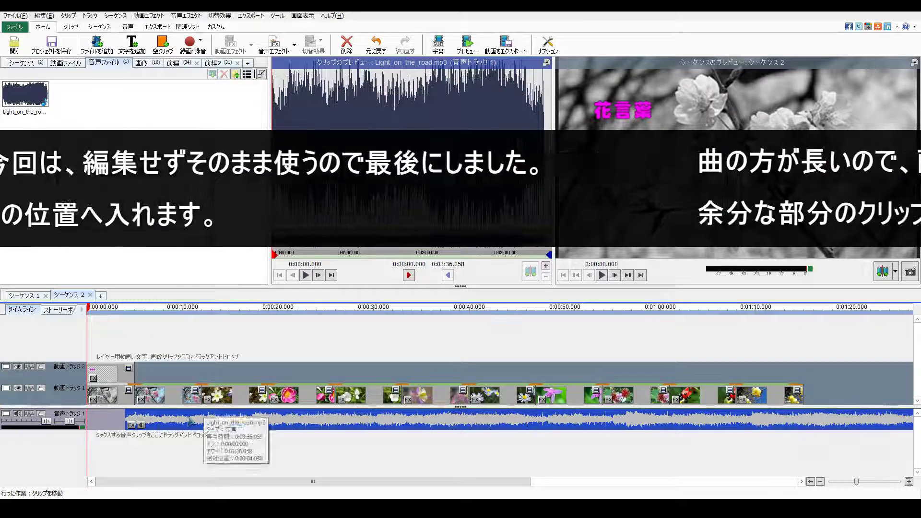
# Split audio track 1 at the end of the last image, about 0:01:15, and delete the excess music after the cut
pyautogui.moveTo(90, 312); pyautogui.dragTo(805, 367)
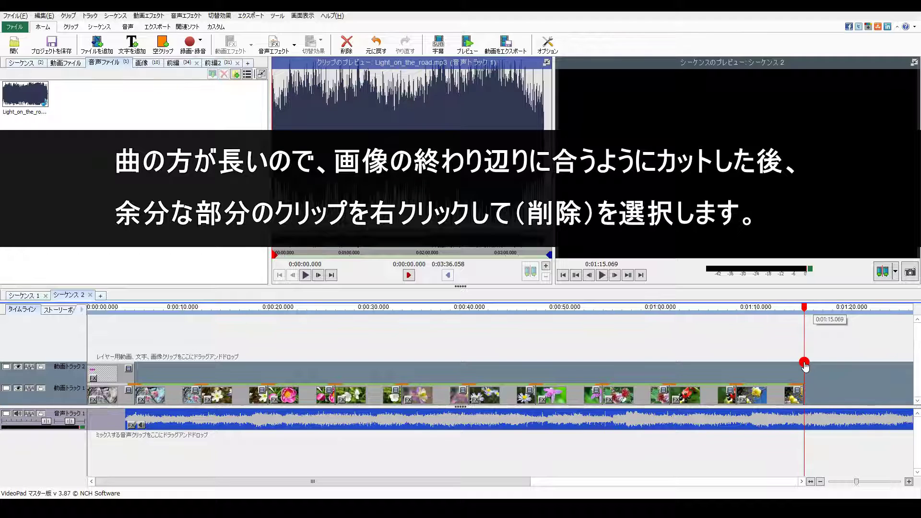
pyautogui.click(895, 272)
pyautogui.moveTo(840, 344)
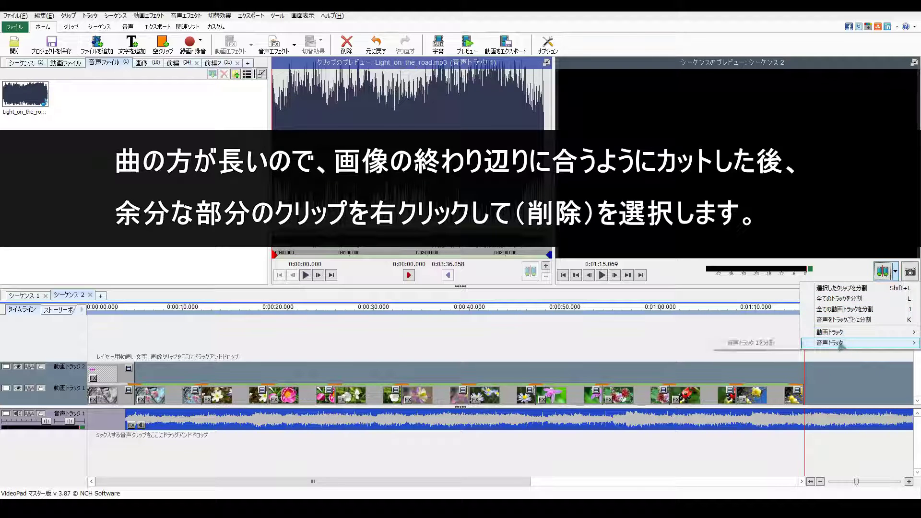
pyautogui.click(776, 343)
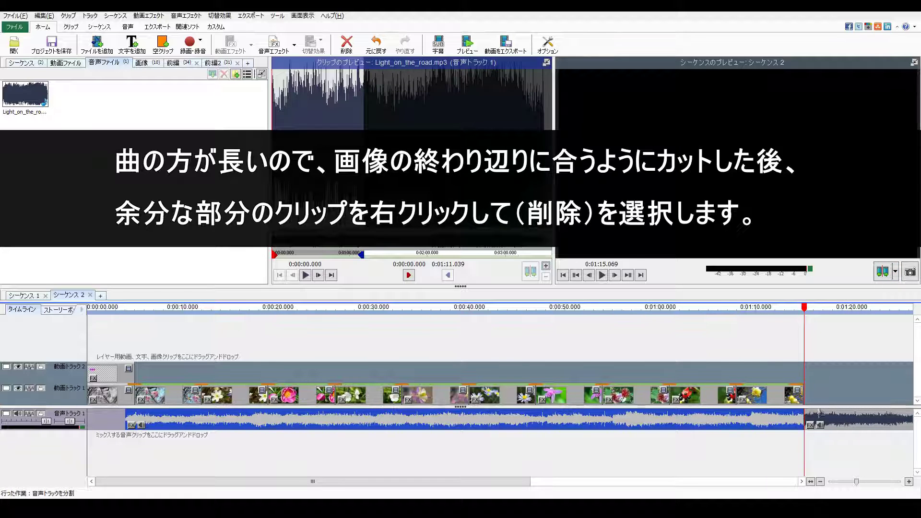
pyautogui.rightClick(843, 418)
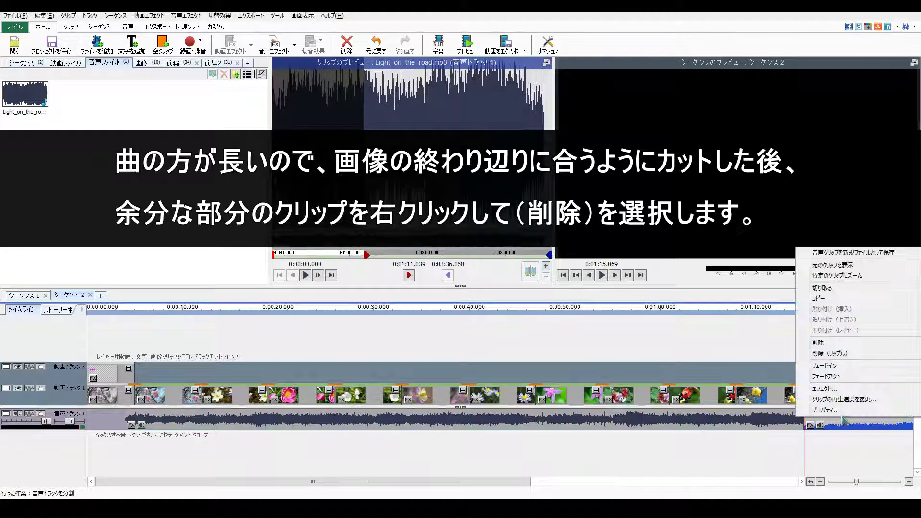
pyautogui.click(840, 343)
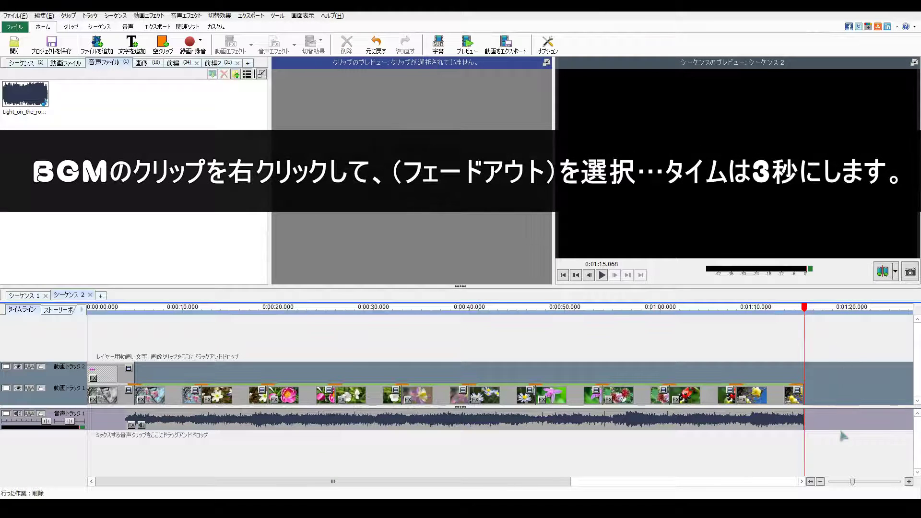
# Apply a 3-second fade-out to the end of the background music clip
pyautogui.rightClick(786, 422)
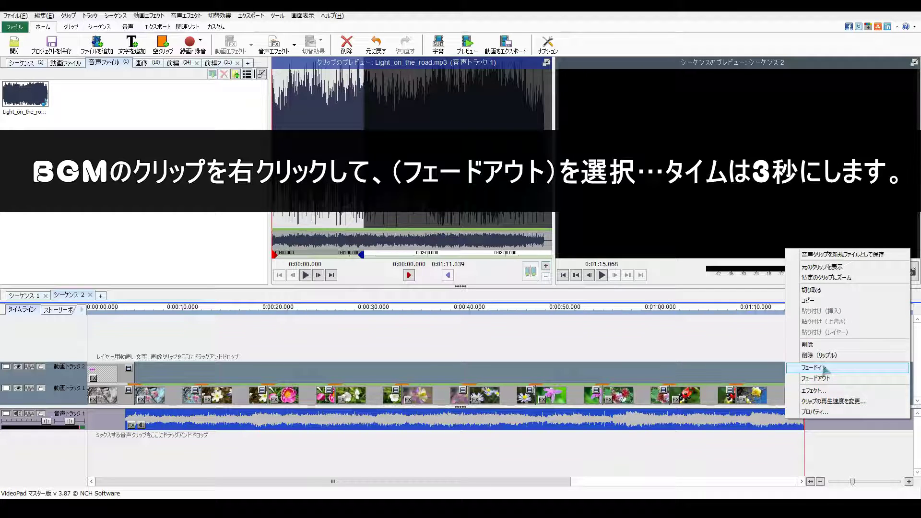
pyautogui.click(842, 378)
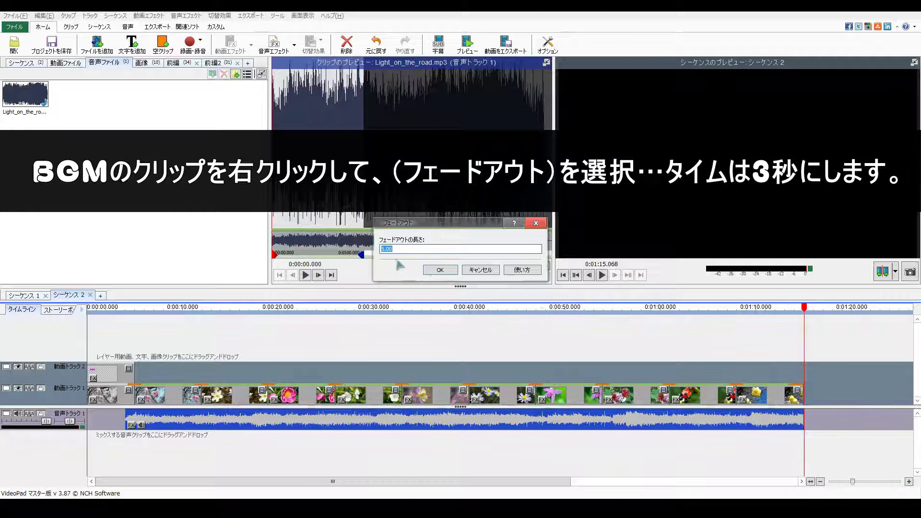
pyautogui.click(384, 250)
pyautogui.press('BackSpace')
pyautogui.write('3')
pyautogui.click(440, 269)
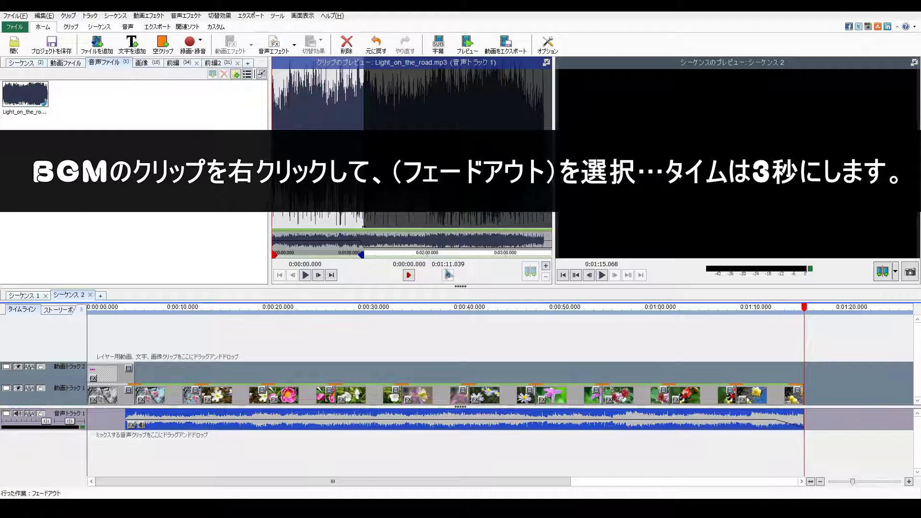
pyautogui.moveTo(805, 313)
pyautogui.mouseDown()
pyautogui.moveTo(773, 315)
pyautogui.moveTo(788, 316)
pyautogui.mouseUp()
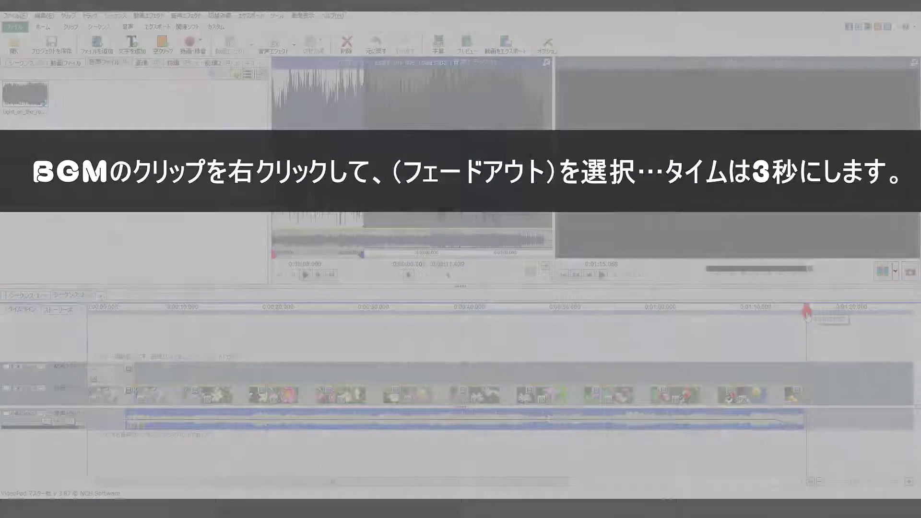